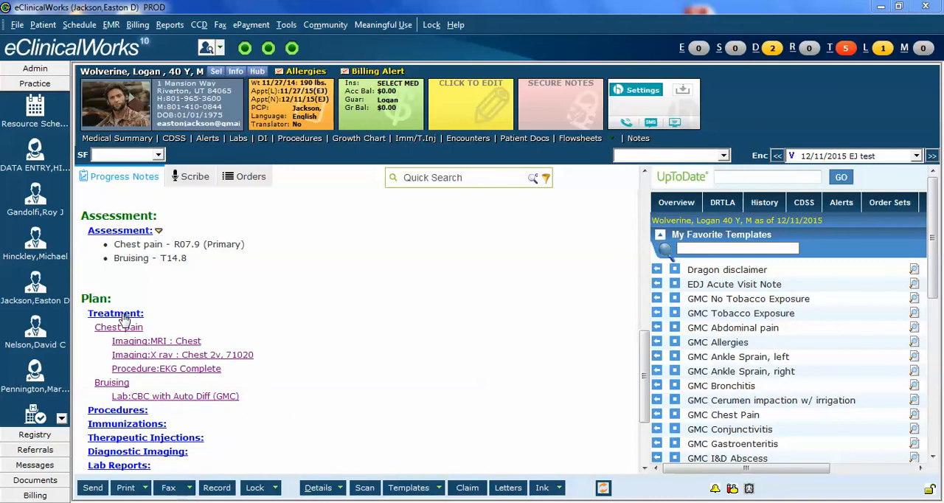
Step: Add the clinical info "Coughing, former smoker. Coughing up blood. No fever." to the chest X-ray order under Treatment and save it
{"action": "left_click", "coordinate": [123, 315]}
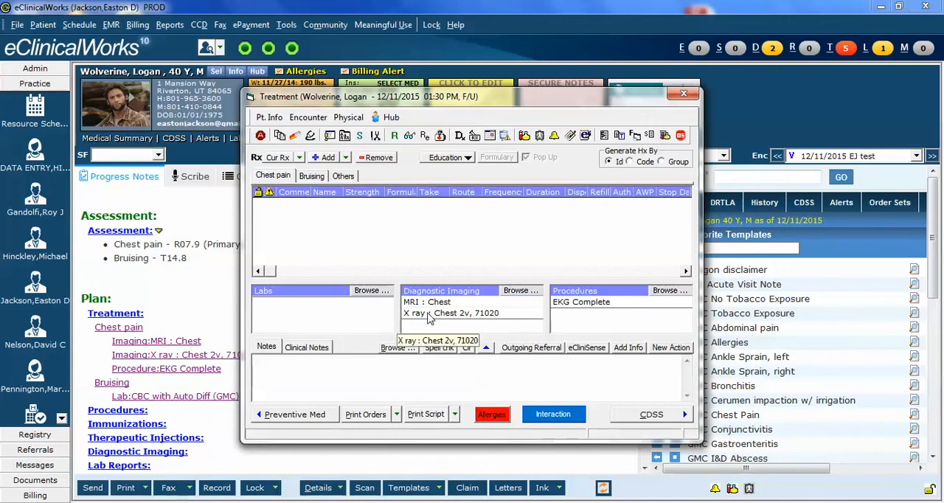
{"action": "left_click", "coordinate": [520, 292]}
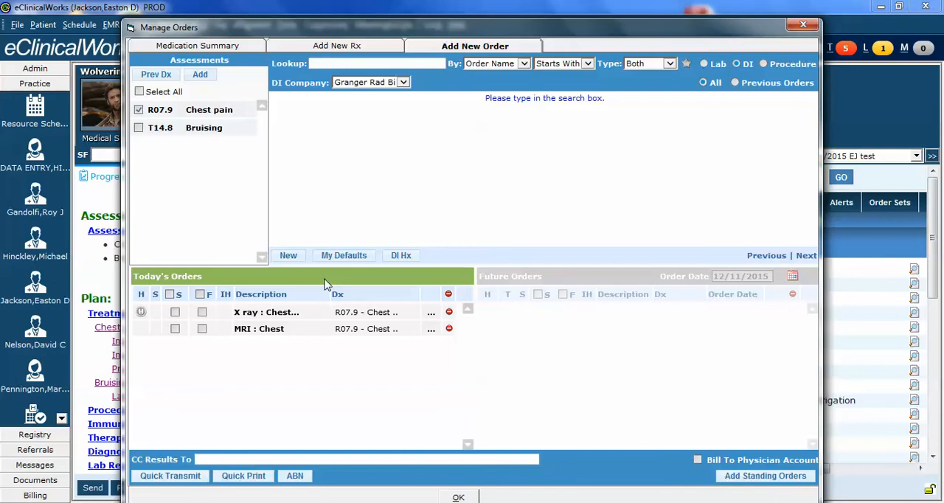
{"action": "left_click", "coordinate": [432, 317]}
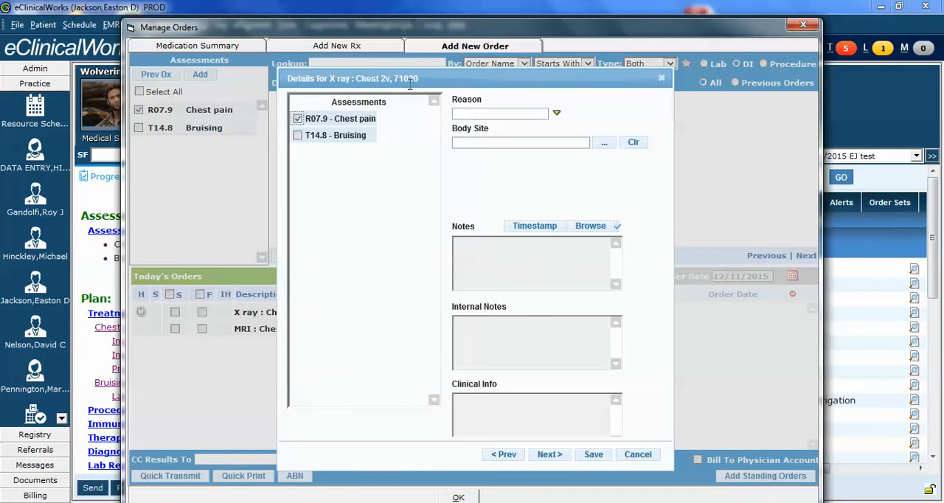
{"action": "left_click", "coordinate": [499, 408]}
{"action": "type", "text": "Coughing, former smoker. C"}
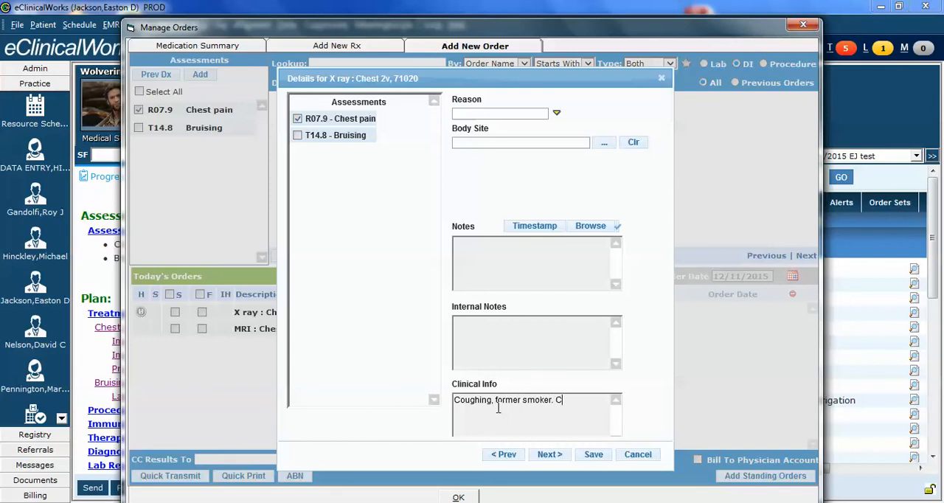
{"action": "type", "text": "oughing up blood. No fever."}
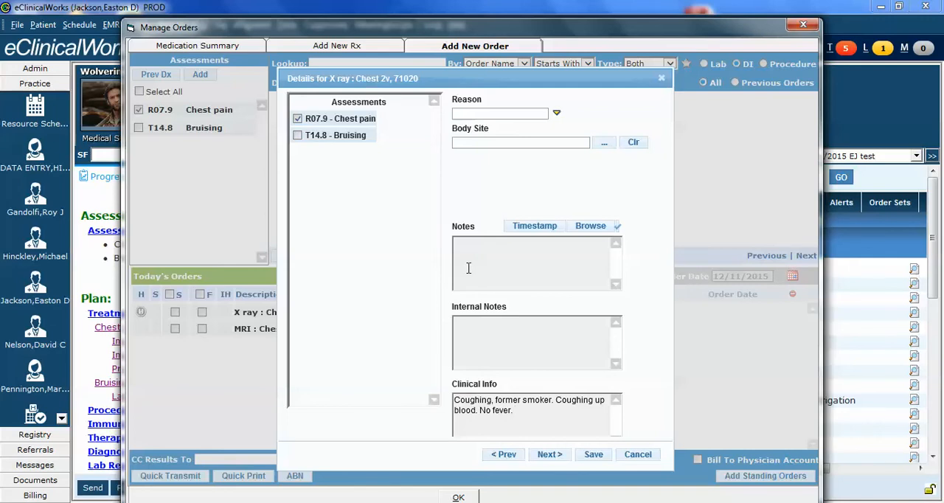
{"action": "left_click", "coordinate": [594, 454]}
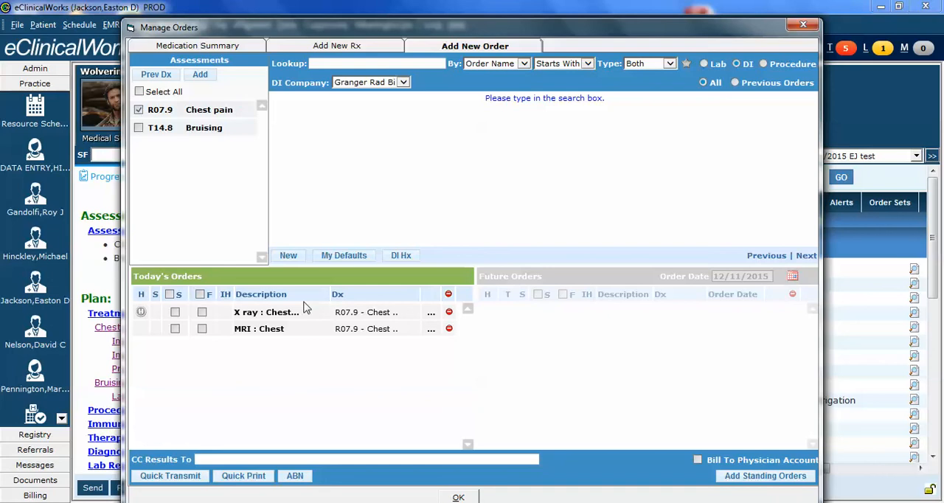
Step: Add the clinical info "Former smoker. Coughing. No fevers. Concern for cancer" to the MRI : Chest order and save it
{"action": "left_click", "coordinate": [433, 332]}
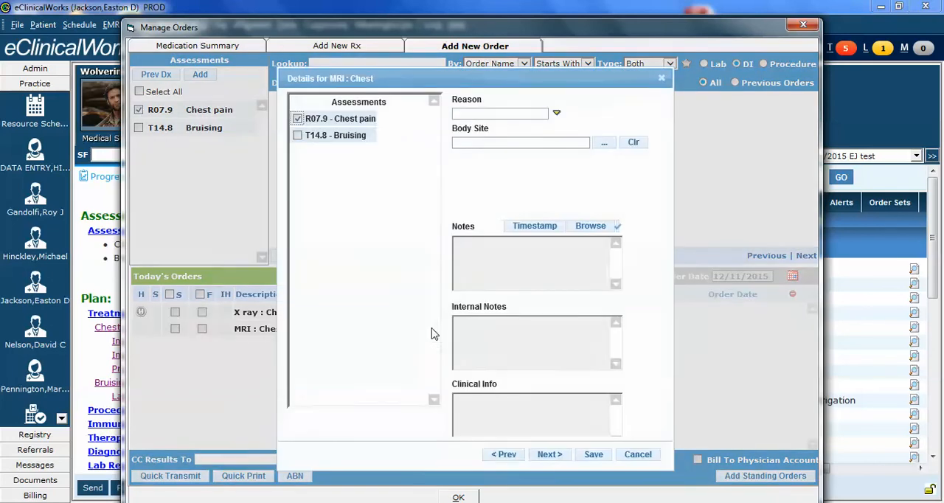
{"action": "left_click", "coordinate": [497, 403]}
{"action": "type", "text": "Former smoker. Coughing"}
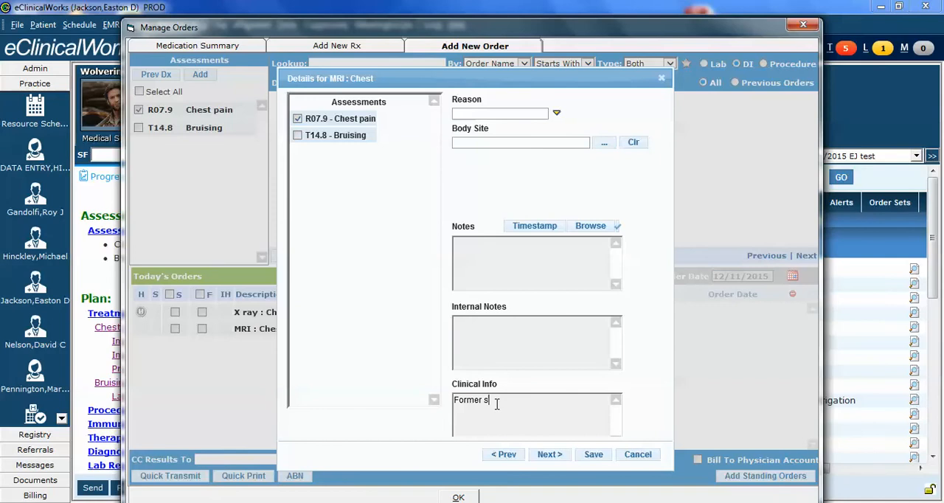
{"action": "type", "text": ". No fevers."}
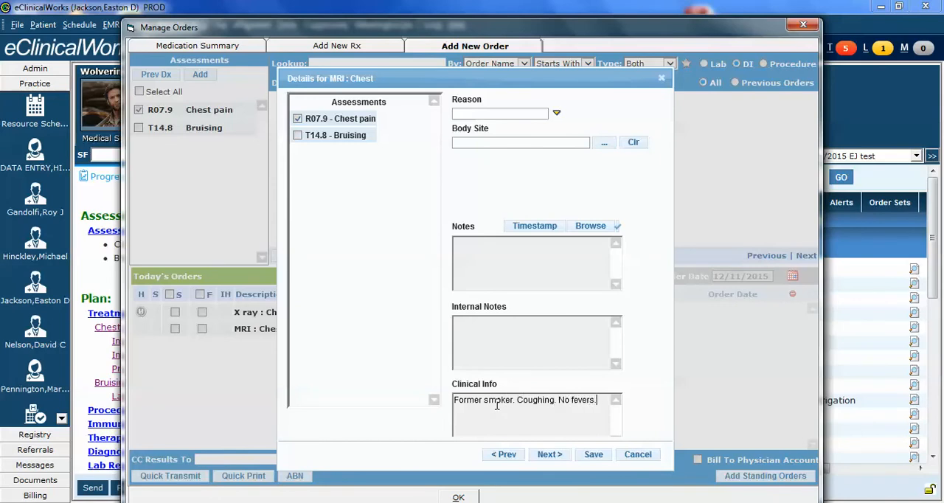
{"action": "type", "text": " Concern for cancer"}
{"action": "left_click", "coordinate": [591, 455]}
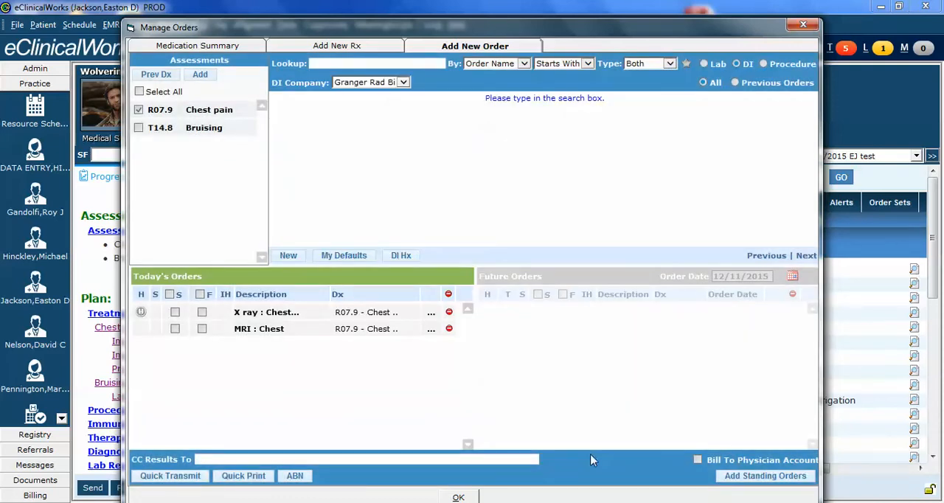
Step: Confirm the imaging orders and answer Yes to the chest X-ray being reviewed by Utah Imaging Associates
{"action": "left_click", "coordinate": [458, 497]}
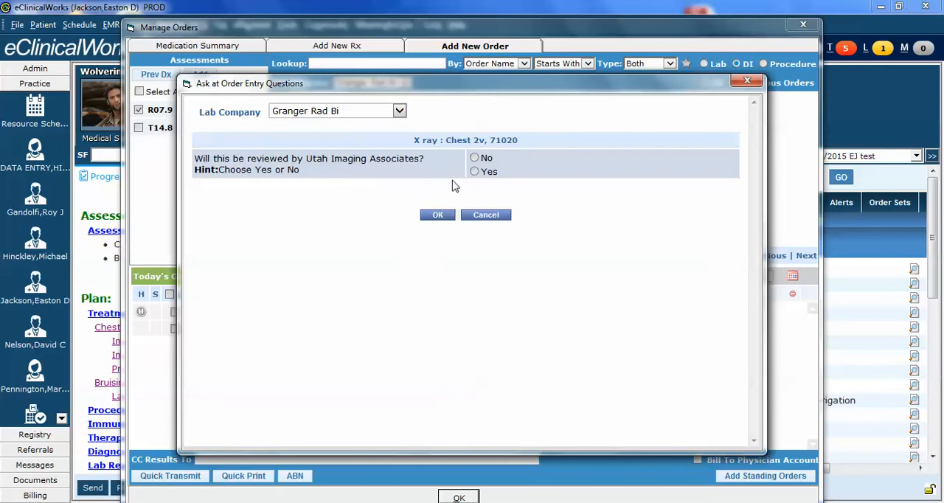
{"action": "left_click", "coordinate": [474, 172]}
{"action": "left_click", "coordinate": [474, 158]}
{"action": "left_click", "coordinate": [474, 172]}
{"action": "left_click", "coordinate": [438, 216]}
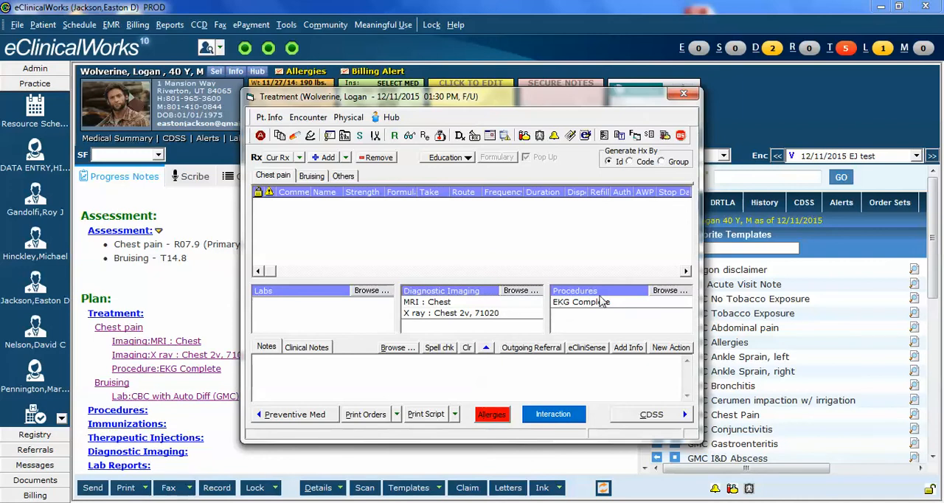
Step: Check the clinical info in the EKG Complete procedure order's details, then save and close the order
{"action": "left_click", "coordinate": [667, 292]}
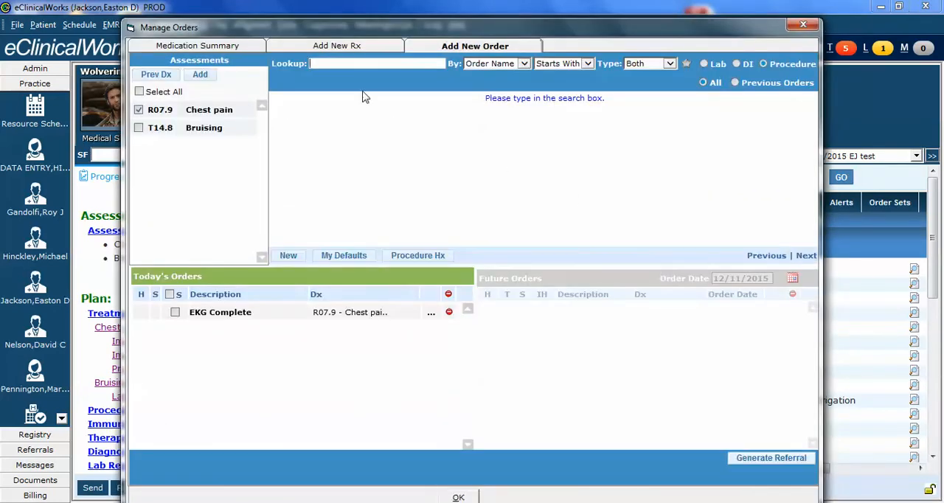
{"action": "left_click", "coordinate": [431, 318]}
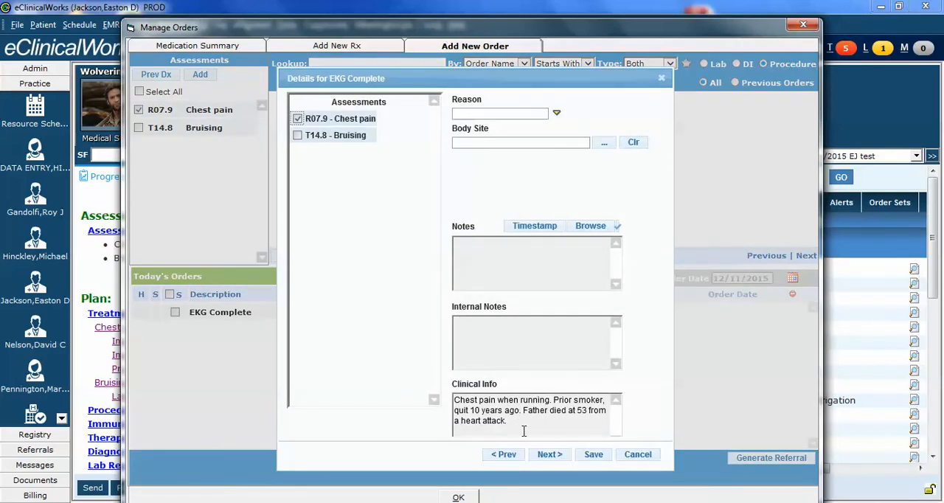
{"action": "left_click", "coordinate": [596, 456]}
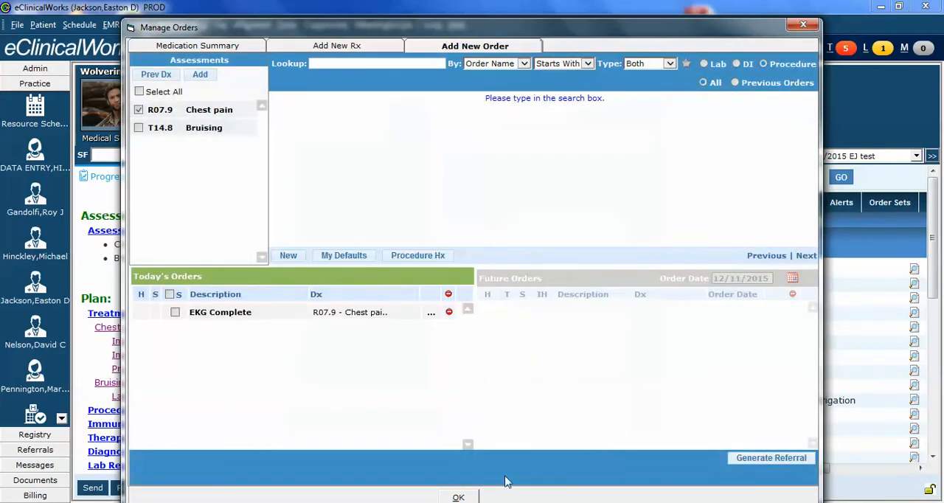
{"action": "left_click", "coordinate": [458, 497]}
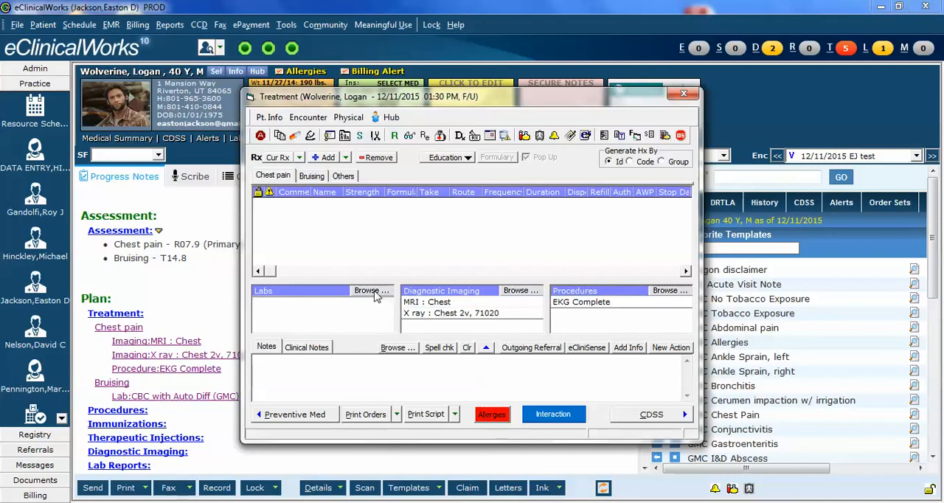
Step: Replace the clinical info of the Bruising CBC with Auto Diff (GMC) order with "Please call me immediately at" plus the callback phone number, and save
{"action": "left_click", "coordinate": [312, 178]}
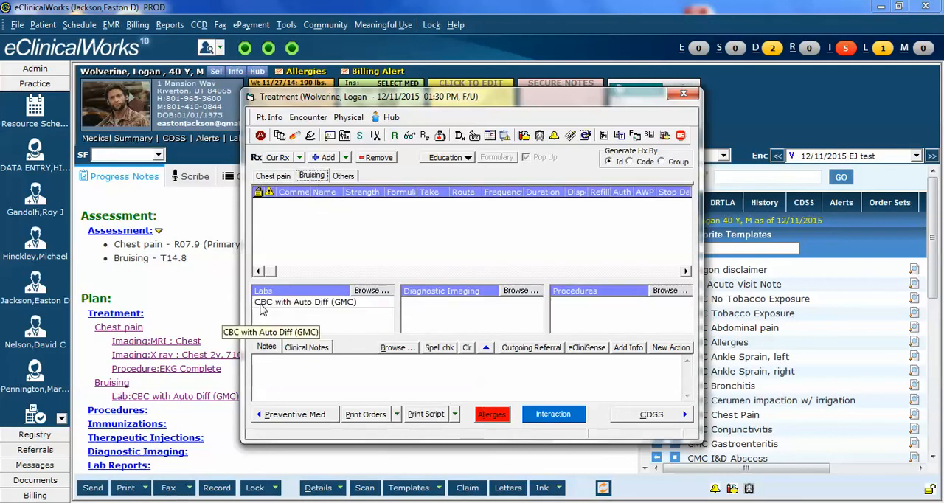
{"action": "left_click", "coordinate": [371, 292]}
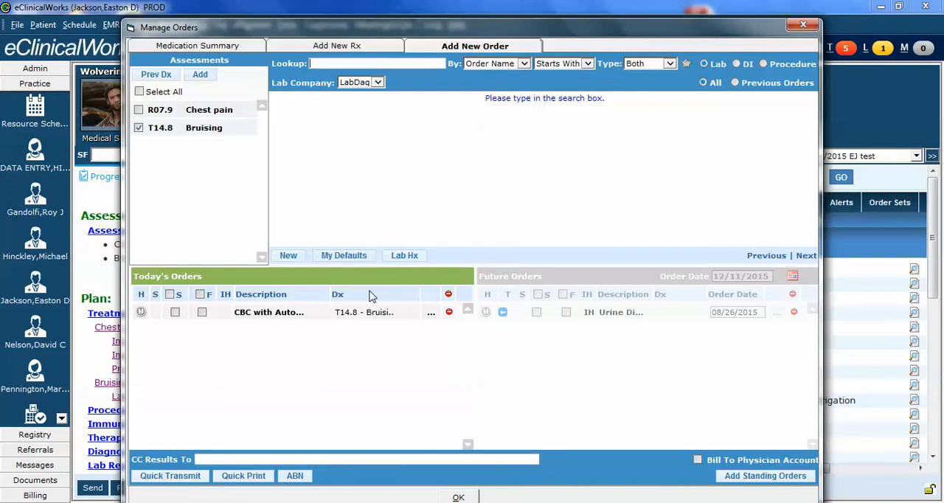
{"action": "left_click", "coordinate": [430, 316]}
{"action": "mouse_move", "coordinate": [607, 360]}
{"action": "left_mouse_down"}
{"action": "mouse_move", "coordinate": [451, 358]}
{"action": "mouse_move", "coordinate": [597, 357]}
{"action": "left_mouse_up"}
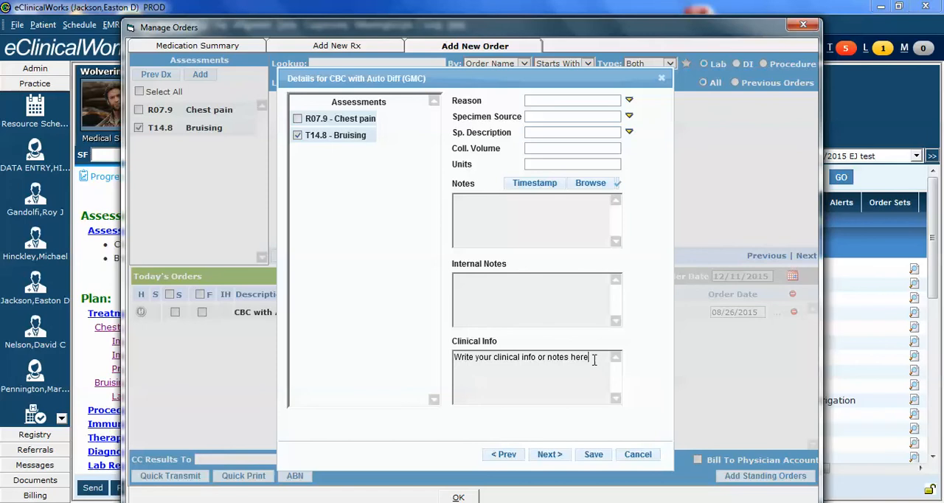
{"action": "left_click_drag", "start_coordinate": [592, 357], "coordinate": [436, 346]}
{"action": "key", "text": "BackSpace"}
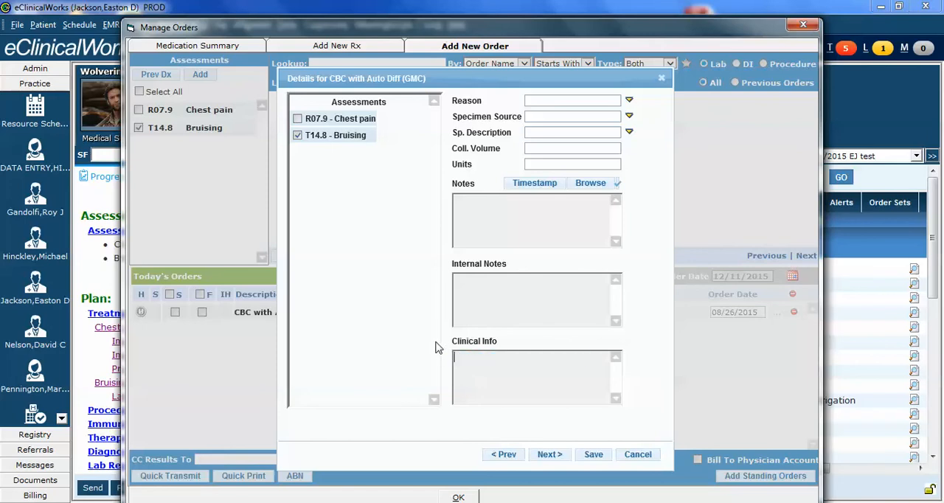
{"action": "type", "text": "Please call me immediately a"}
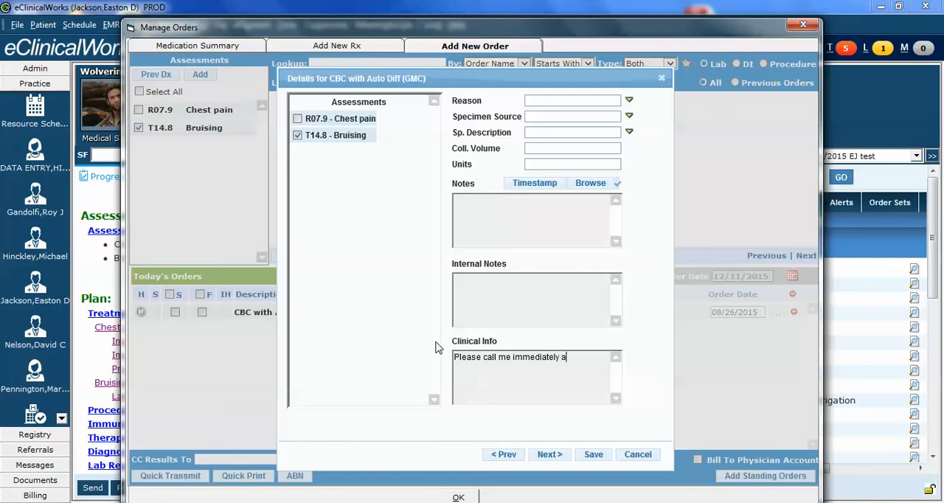
{"action": "type", "text": "t 801-555-1212"}
{"action": "left_click", "coordinate": [593, 456]}
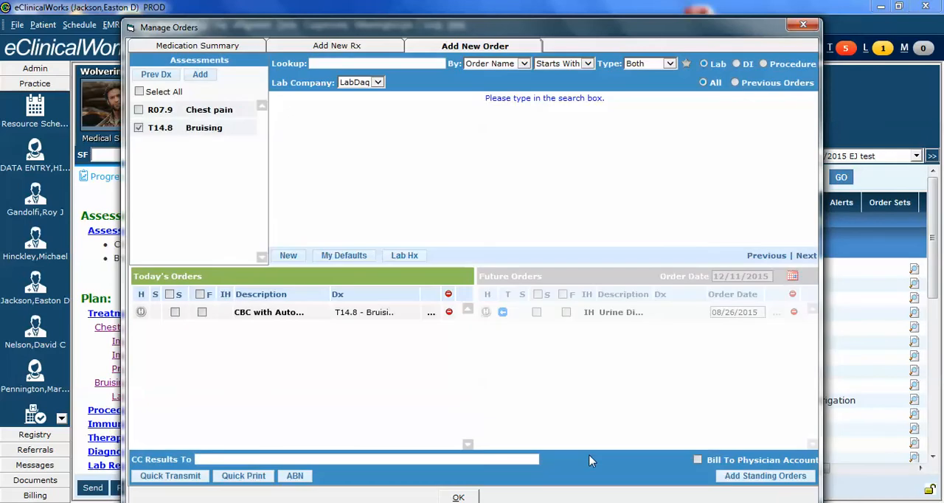
{"action": "left_click", "coordinate": [459, 498]}
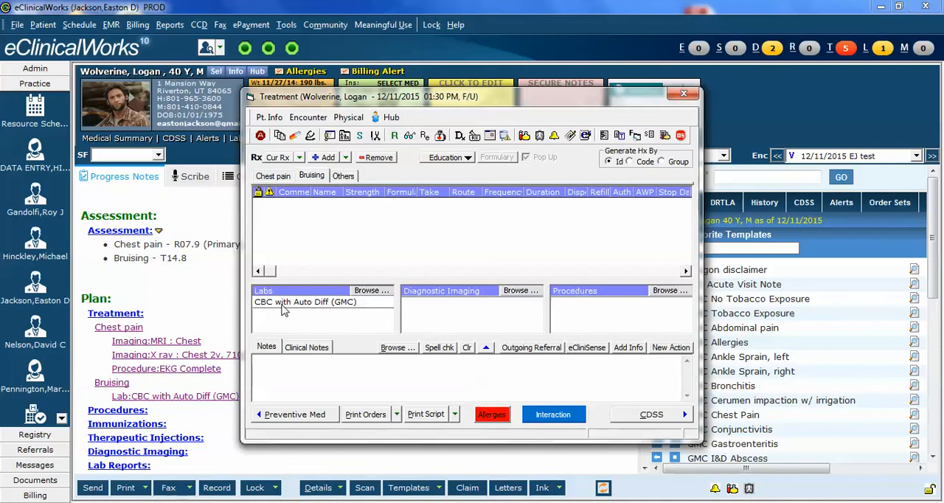
Step: Preview the Chest pain diagnostic imaging fax with only MRI : Chest included, examine the order form through its signature, and cancel without sending
{"action": "left_click", "coordinate": [274, 177]}
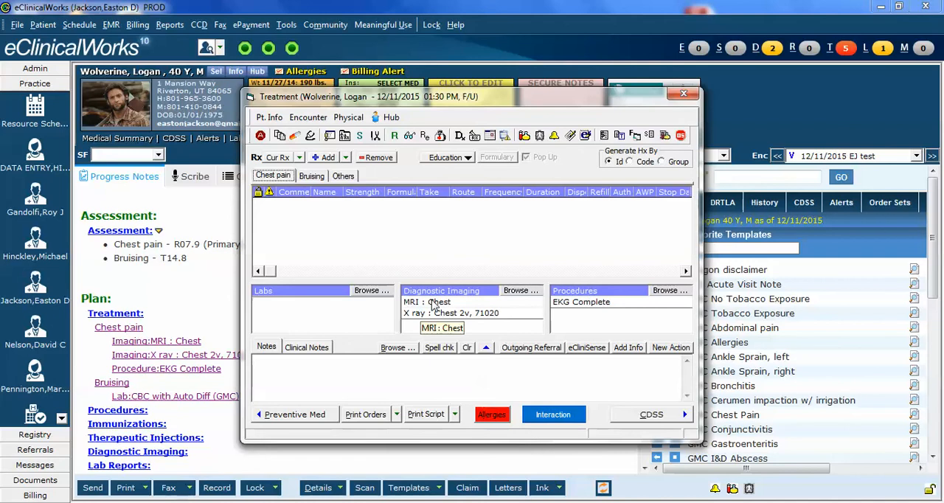
{"action": "left_click", "coordinate": [397, 415]}
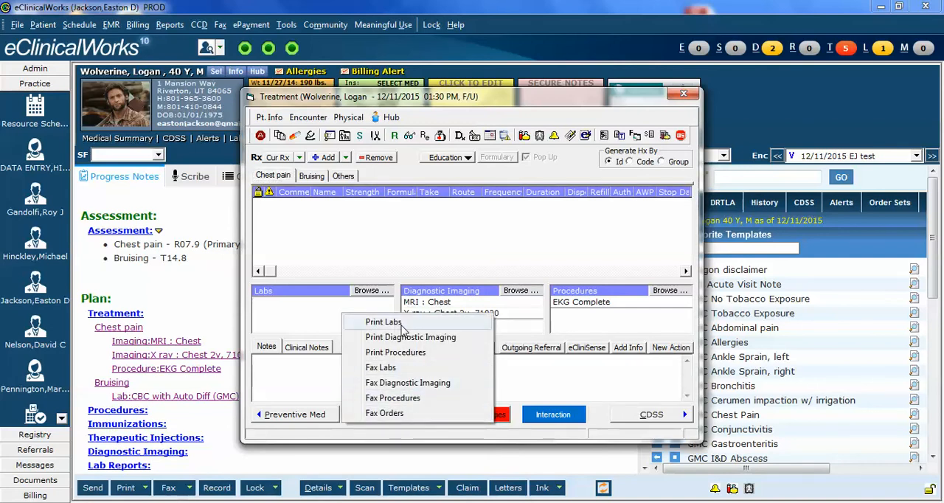
{"action": "left_click", "coordinate": [408, 383]}
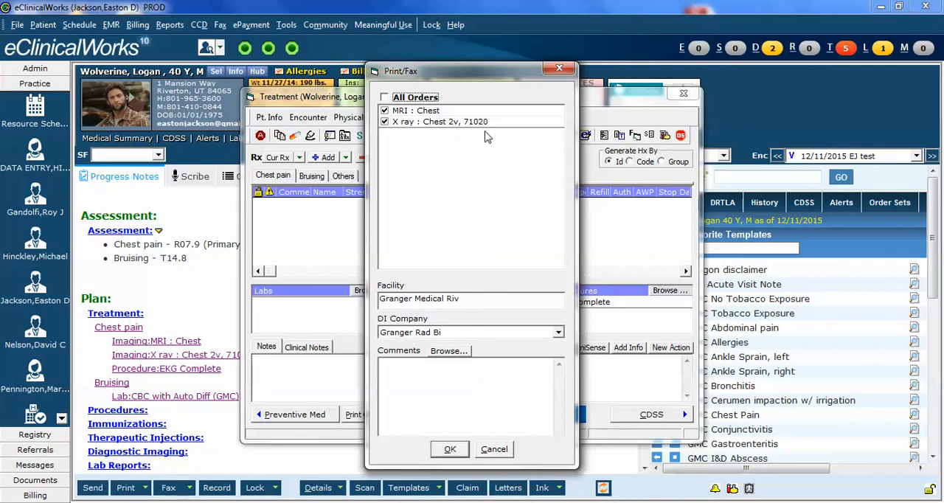
{"action": "left_click", "coordinate": [384, 123]}
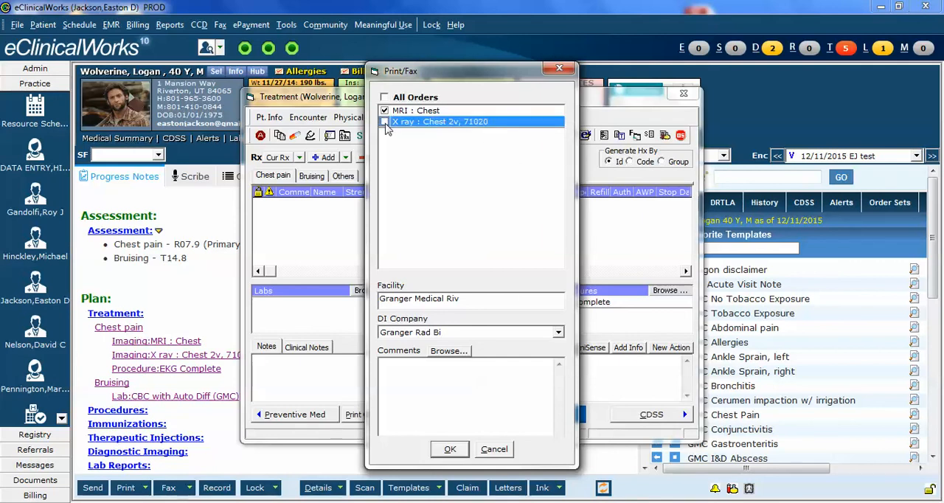
{"action": "left_click", "coordinate": [448, 451]}
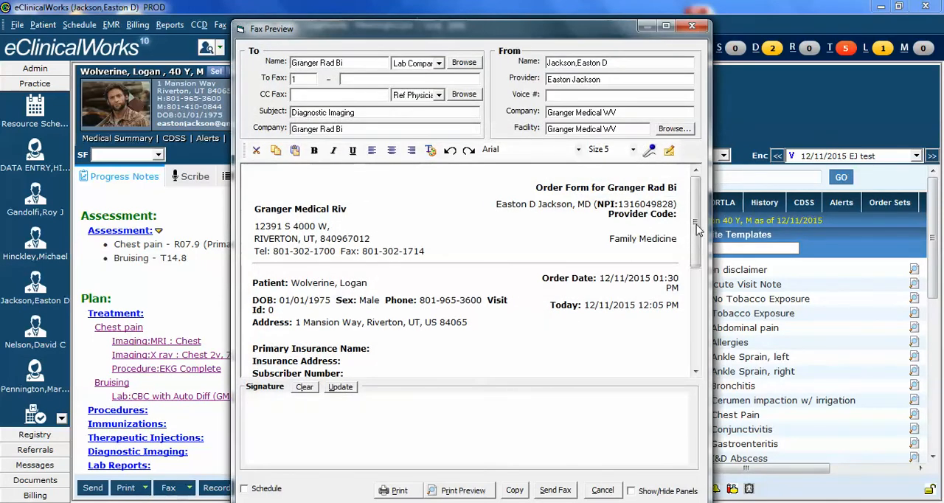
{"action": "mouse_move", "coordinate": [696, 231]}
{"action": "left_mouse_down"}
{"action": "mouse_move", "coordinate": [701, 324]}
{"action": "mouse_move", "coordinate": [696, 230]}
{"action": "mouse_move", "coordinate": [695, 297]}
{"action": "left_mouse_up"}
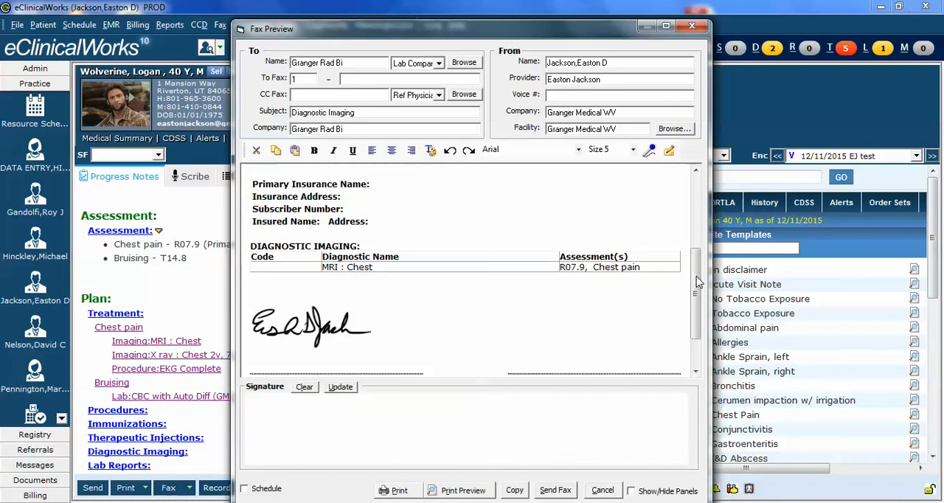
{"action": "left_click_drag", "start_coordinate": [698, 269], "coordinate": [698, 297]}
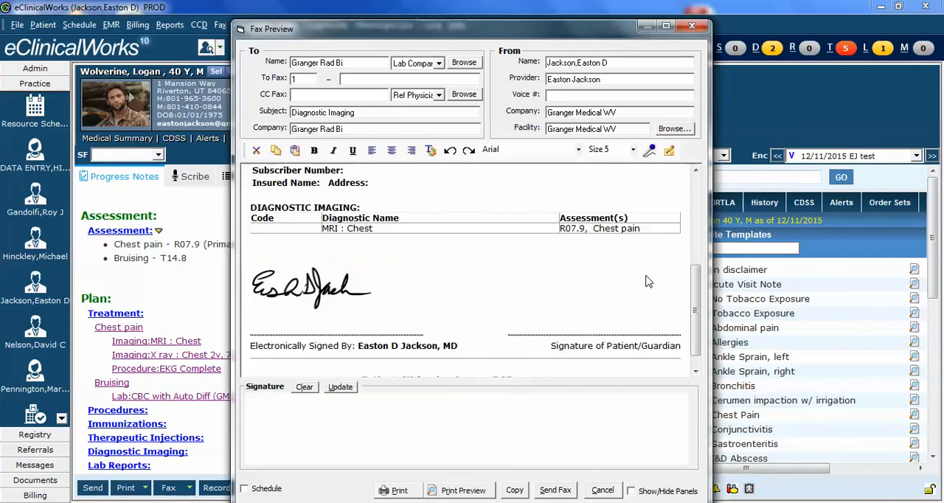
{"action": "mouse_move", "coordinate": [694, 304]}
{"action": "left_mouse_down"}
{"action": "mouse_move", "coordinate": [698, 219]}
{"action": "mouse_move", "coordinate": [702, 318]}
{"action": "left_mouse_up"}
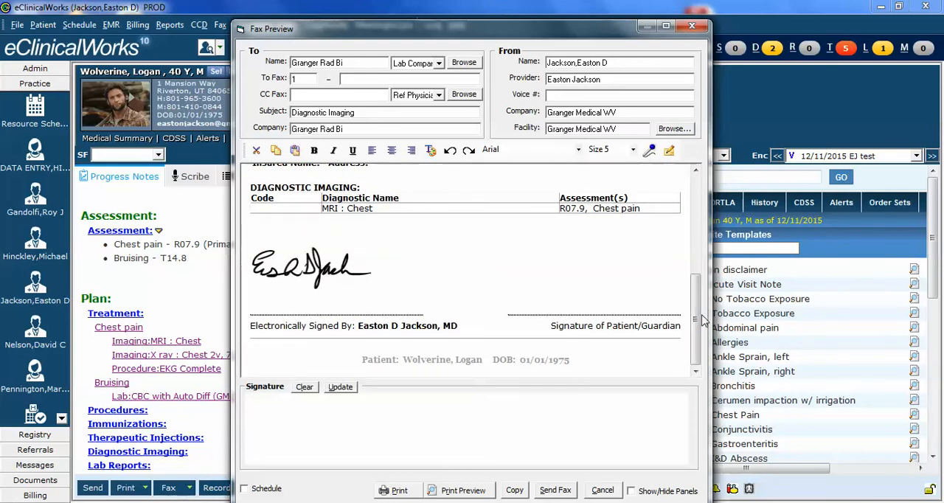
{"action": "left_click", "coordinate": [602, 491]}
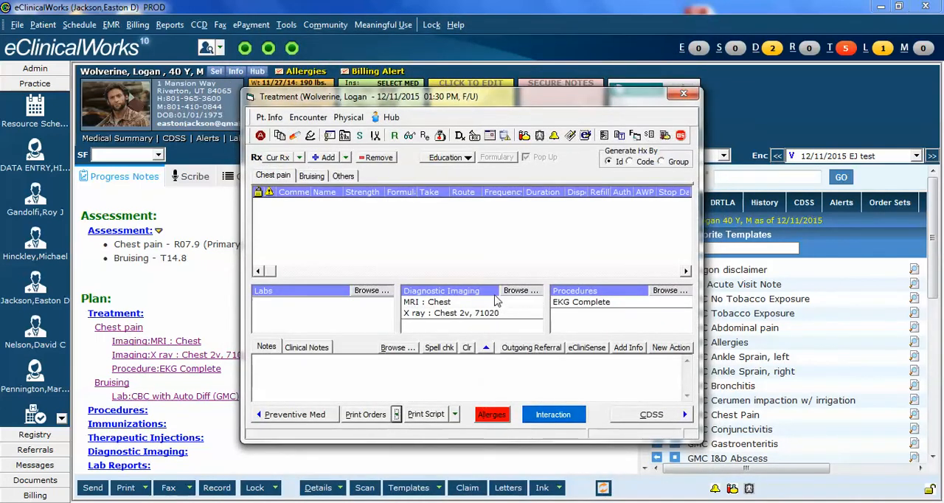
Step: Generate a diagnostic imaging fax with only MRI : Chest included and the comment "Smoker. Concern for cancer. Coughing up blood"
{"action": "left_click", "coordinate": [397, 415]}
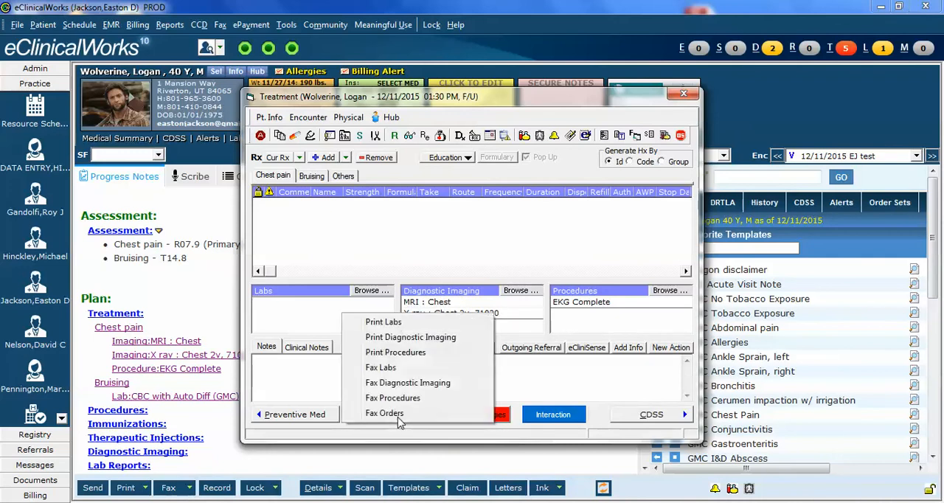
{"action": "left_click", "coordinate": [410, 384]}
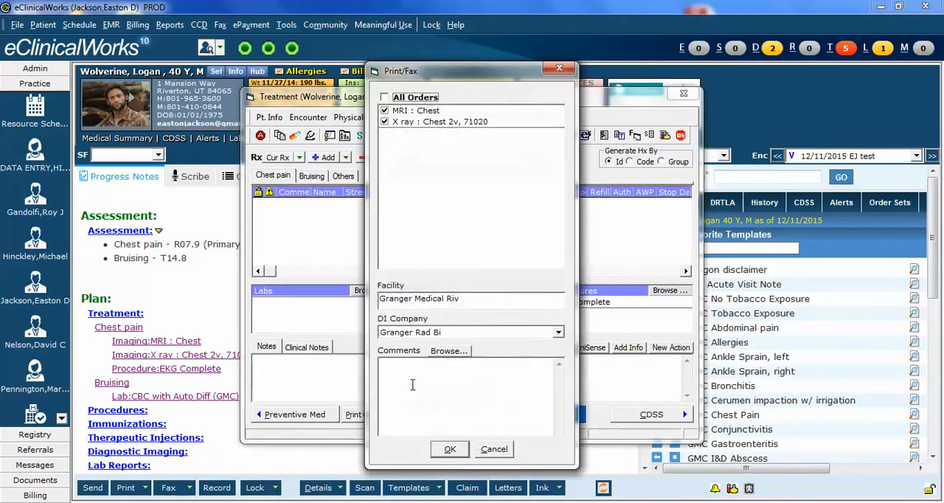
{"action": "left_click", "coordinate": [385, 123]}
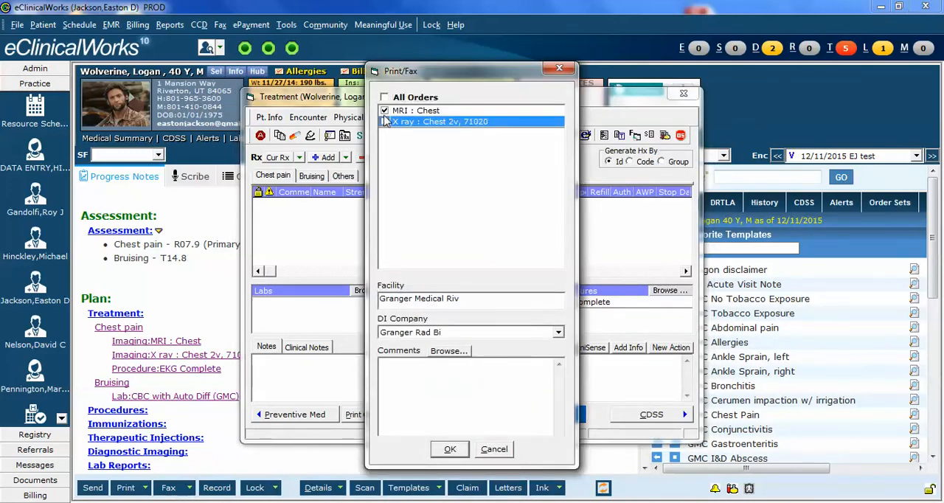
{"action": "left_click", "coordinate": [436, 379]}
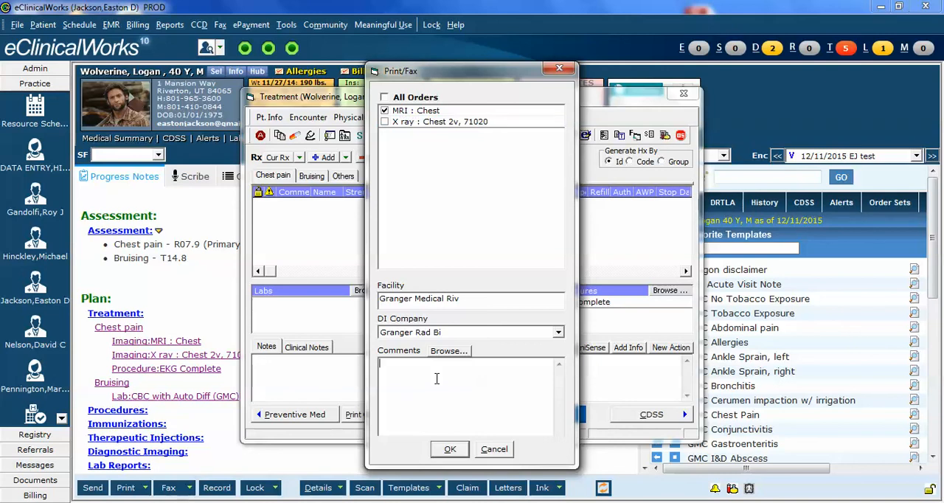
{"action": "type", "text": "Smoker. Concern for cancer. Coug"}
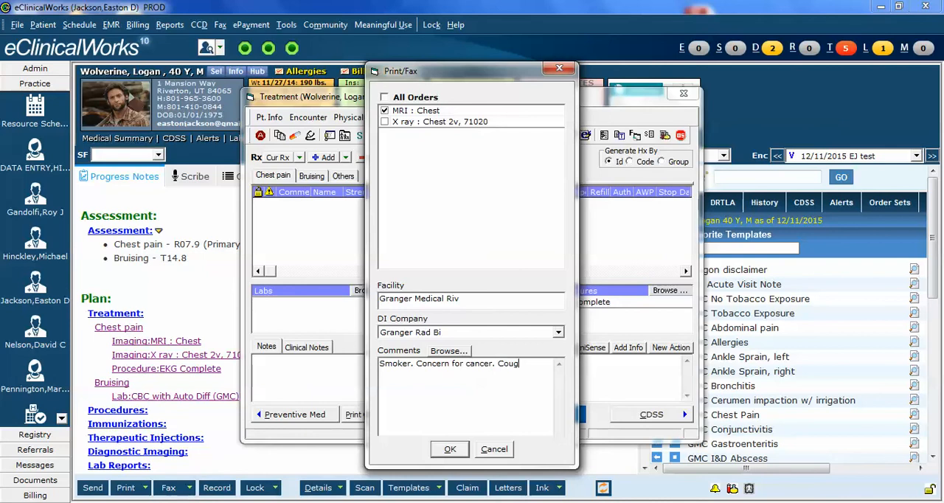
{"action": "type", "text": "hing up blood"}
{"action": "left_click", "coordinate": [451, 452]}
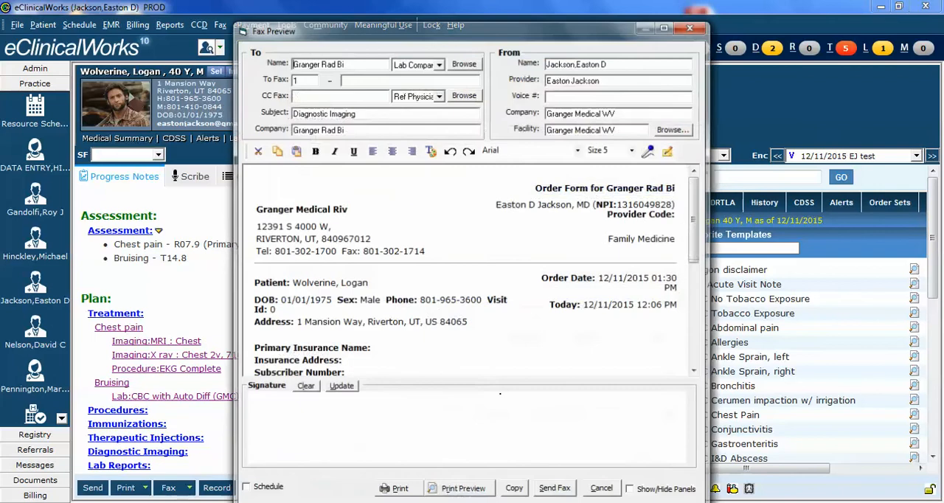
Step: Check the comments line on the MRI : Chest order form in the fax preview, and cancel without sending
{"action": "left_click_drag", "start_coordinate": [696, 242], "coordinate": [695, 312]}
{"action": "left_click_drag", "start_coordinate": [523, 274], "coordinate": [320, 275]}
{"action": "left_click", "coordinate": [566, 279]}
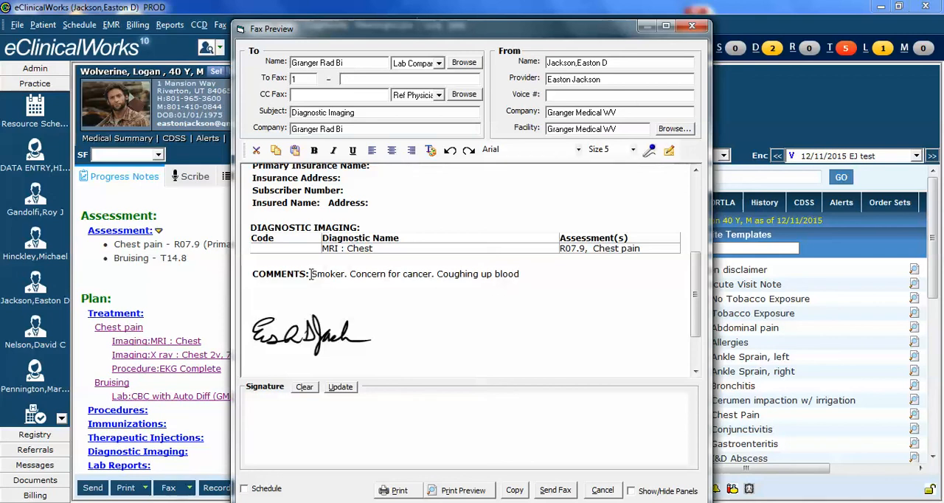
{"action": "left_click_drag", "start_coordinate": [311, 274], "coordinate": [515, 275]}
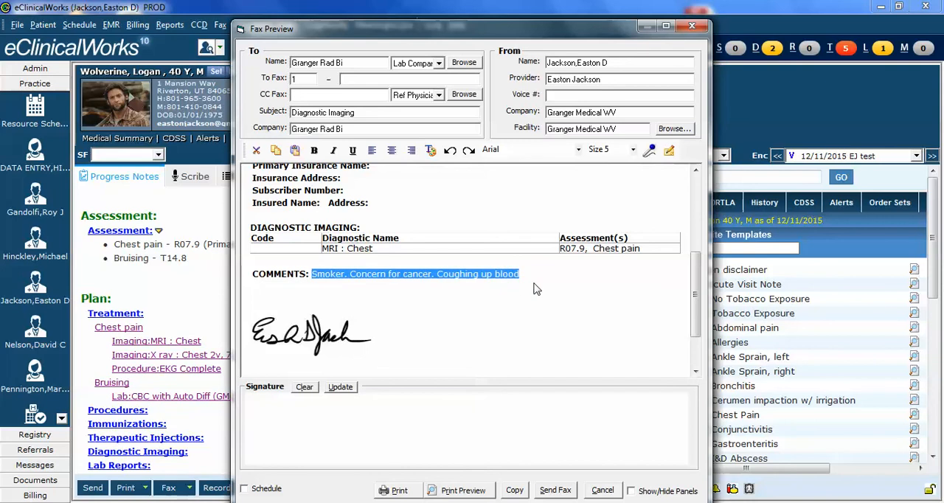
{"action": "left_click", "coordinate": [537, 285]}
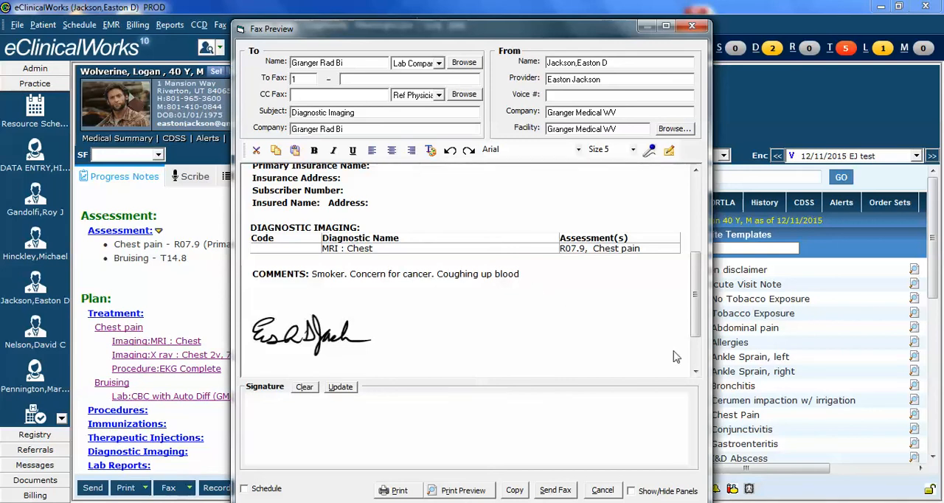
{"action": "left_click", "coordinate": [602, 491]}
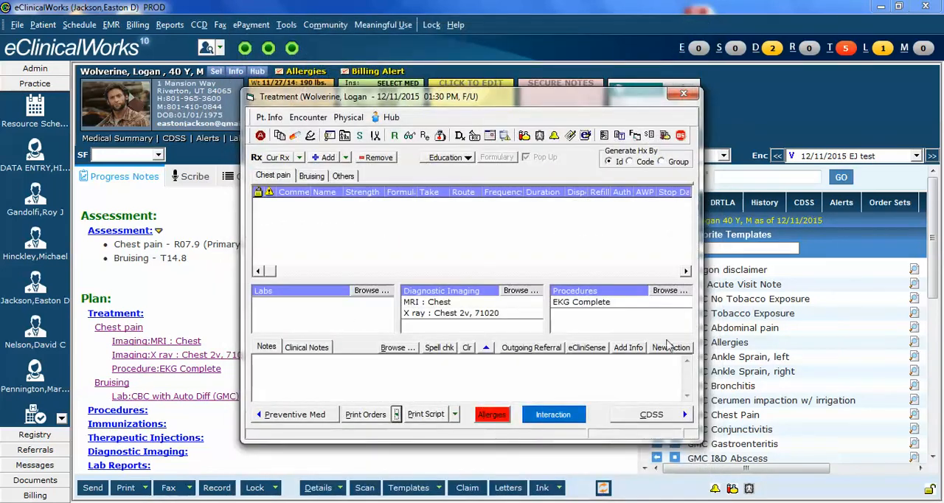
Step: Generate a procedures fax for EKG Complete with the comment "Chest pain. Smoker. Coughing up blood"
{"action": "left_click", "coordinate": [397, 415]}
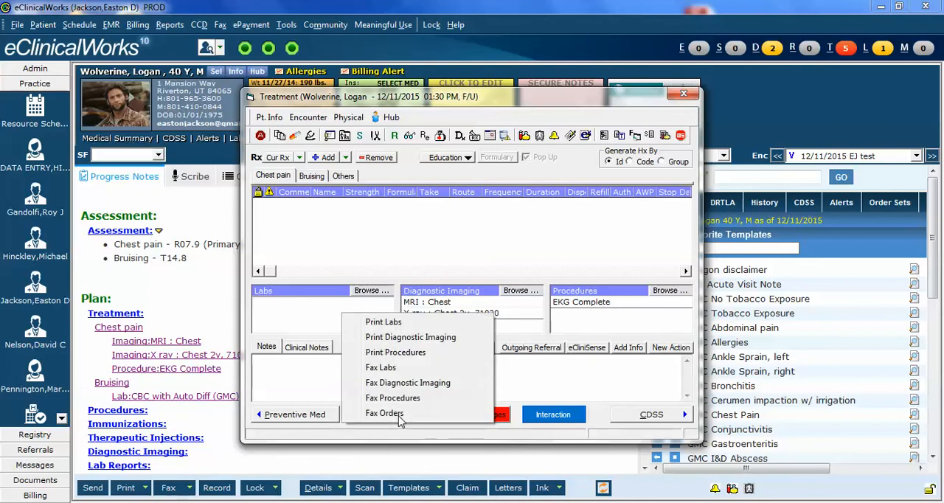
{"action": "left_click", "coordinate": [410, 400]}
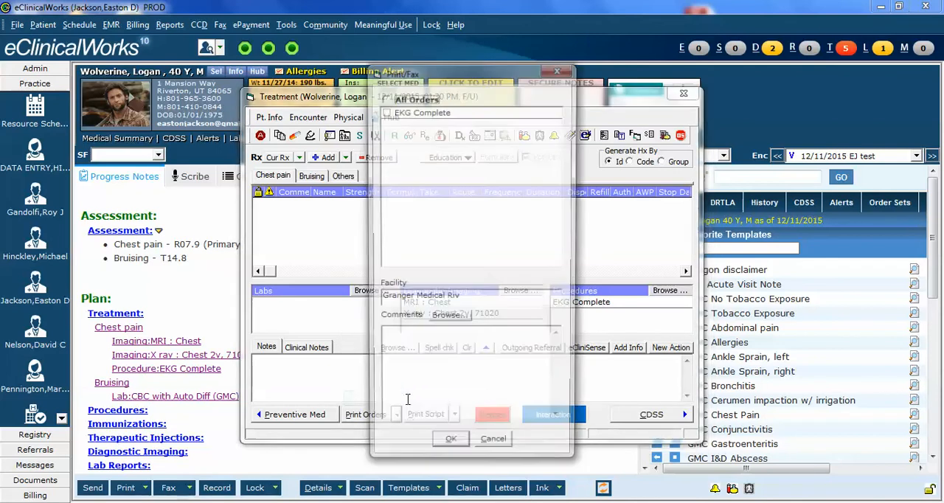
{"action": "left_click", "coordinate": [385, 113]}
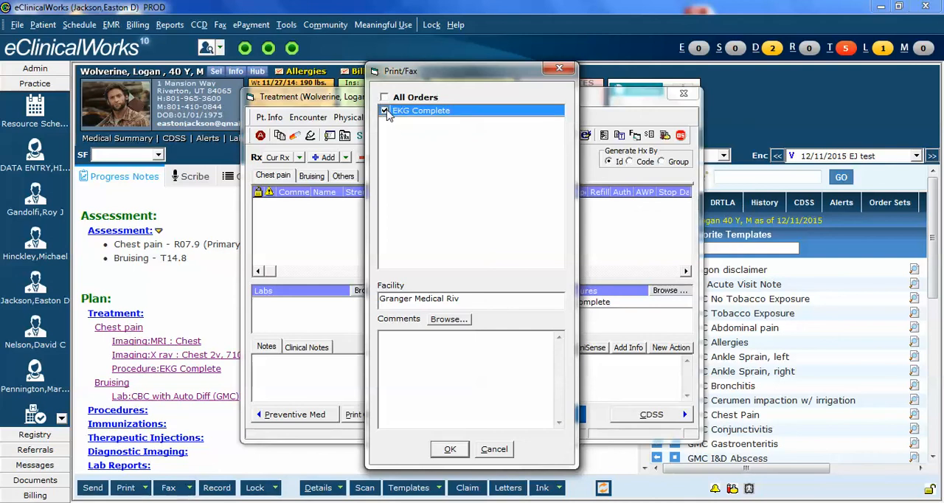
{"action": "left_click", "coordinate": [405, 349]}
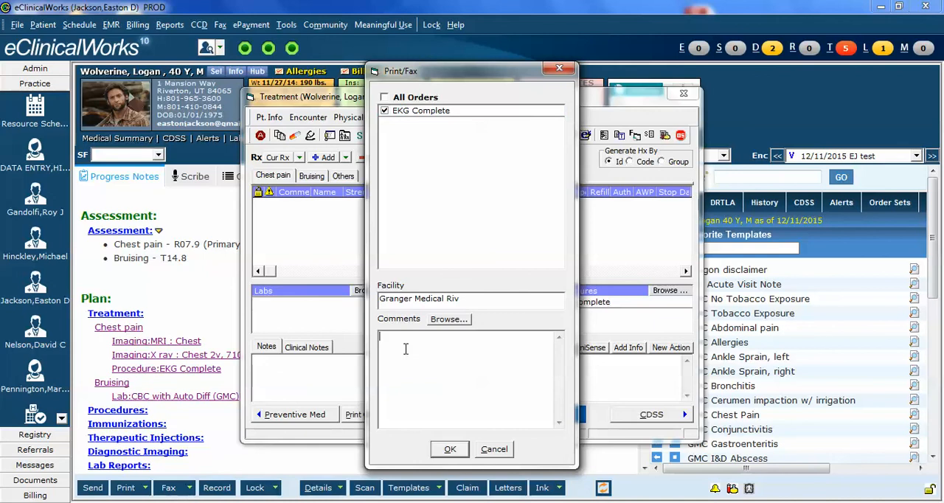
{"action": "type", "text": "Chest pain. Smoker. Coughing up blood"}
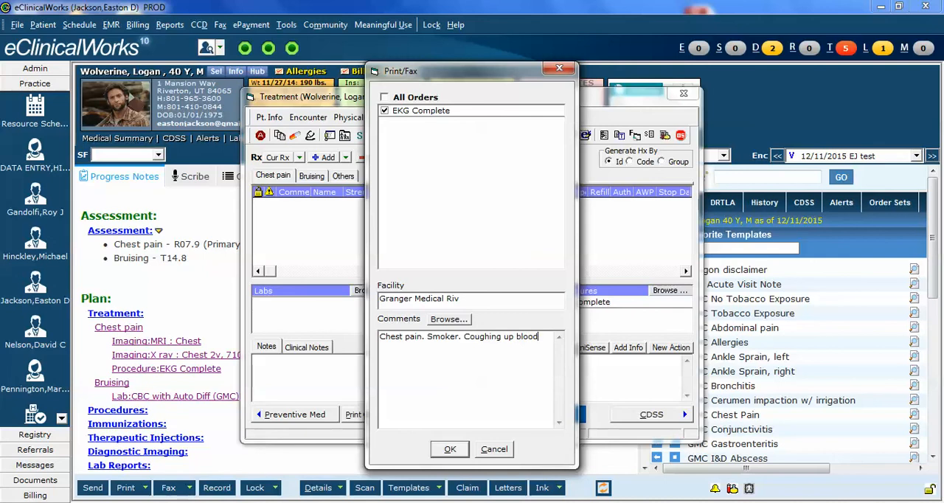
{"action": "left_click", "coordinate": [450, 450]}
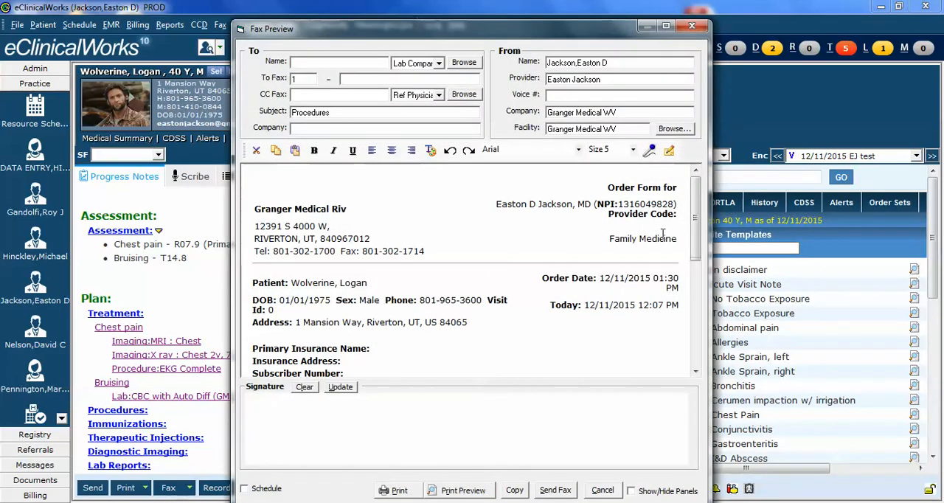
Step: Check the comments line on the EKG Complete order form in the fax preview, and cancel without sending
{"action": "left_click_drag", "start_coordinate": [698, 229], "coordinate": [693, 296]}
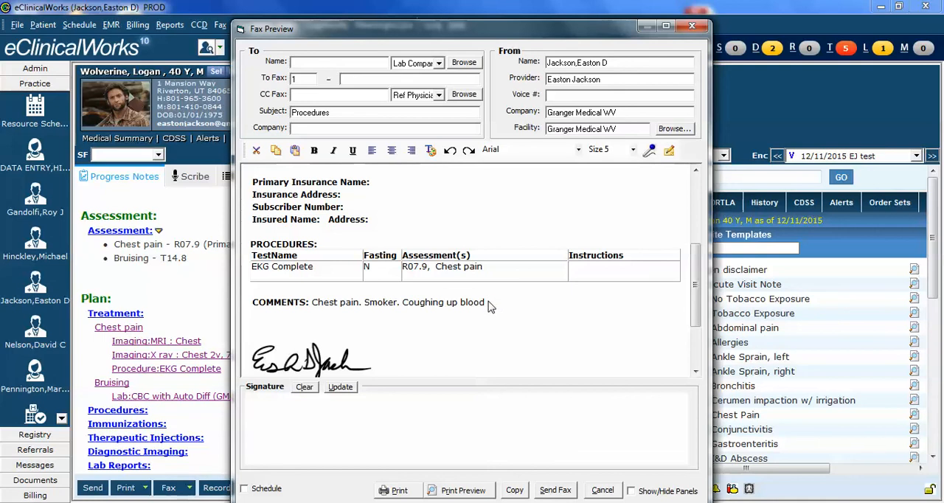
{"action": "left_click_drag", "start_coordinate": [488, 304], "coordinate": [313, 304]}
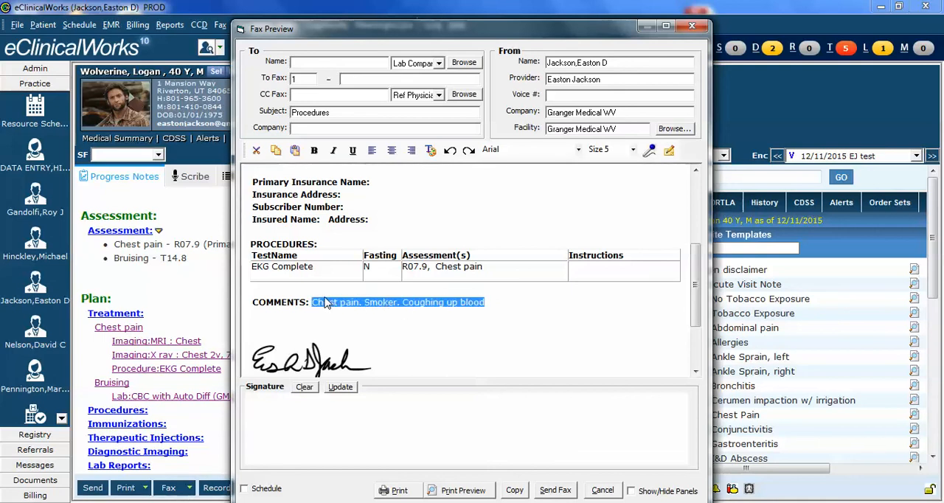
{"action": "left_click", "coordinate": [519, 305]}
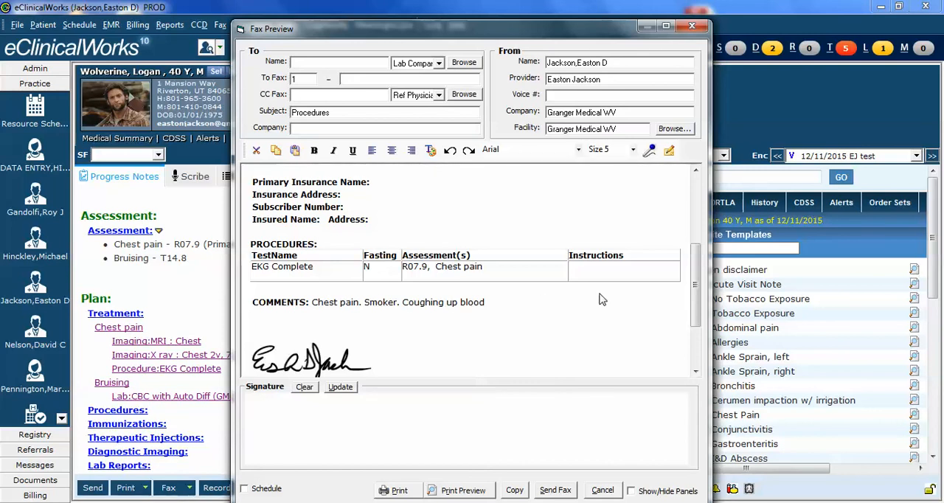
{"action": "left_click", "coordinate": [603, 490]}
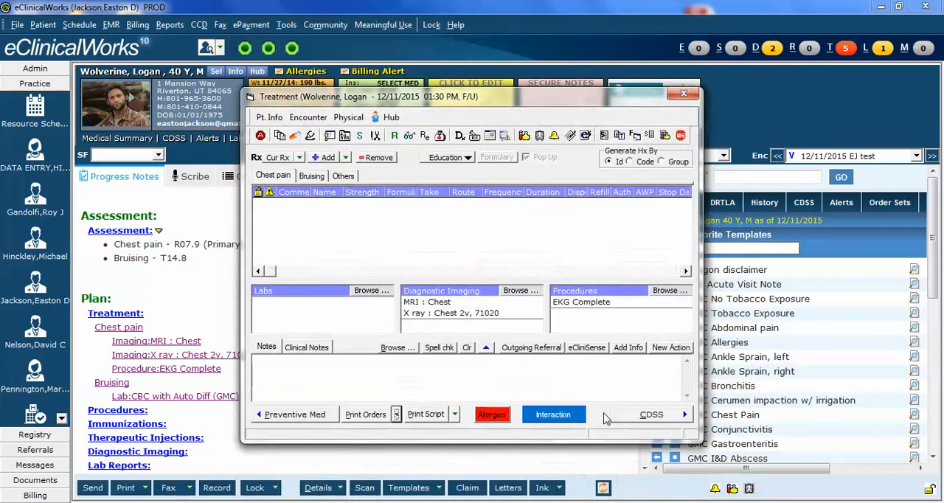
Step: Preview the labs fax for the Bruising CBC with Auto Diff (GMC) order, check its clinical info, and cancel without sending
{"action": "left_click", "coordinate": [312, 176]}
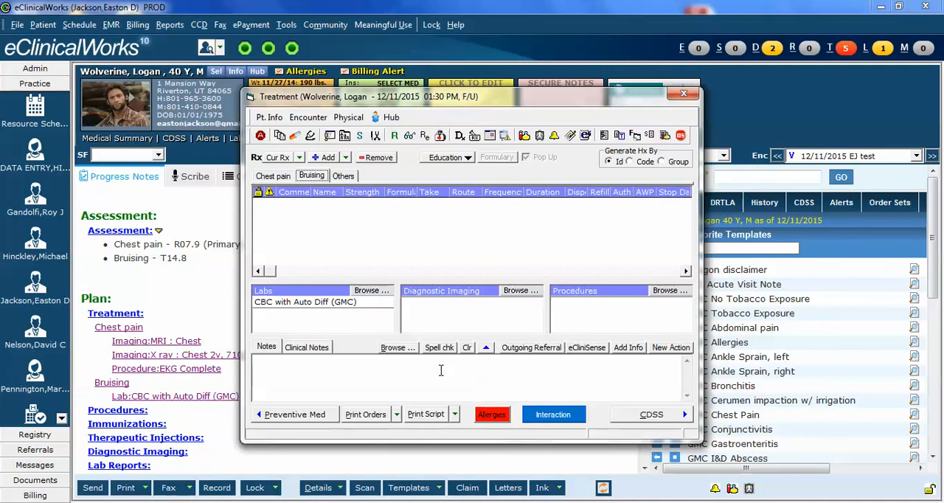
{"action": "left_click", "coordinate": [396, 416]}
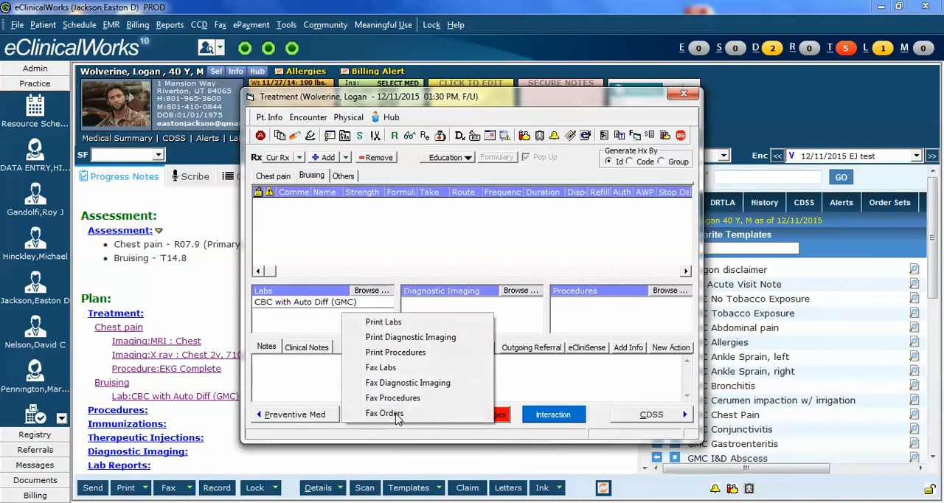
{"action": "left_click", "coordinate": [384, 368]}
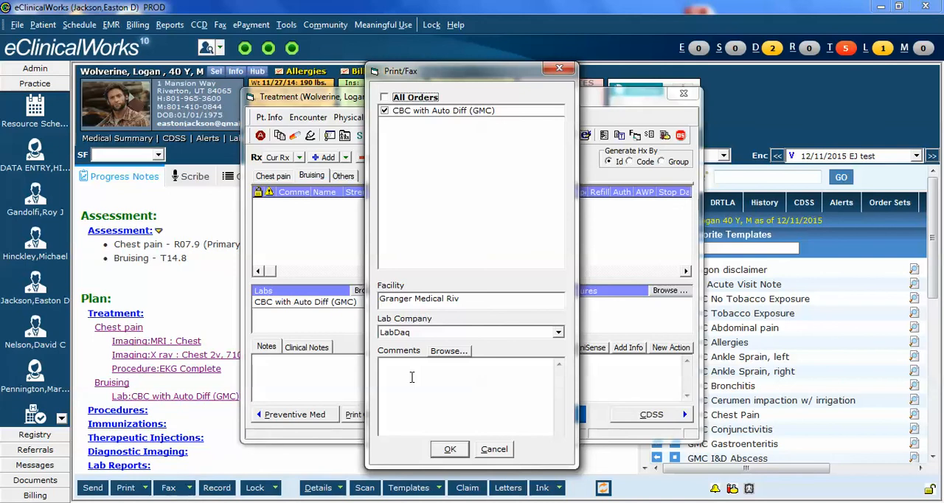
{"action": "left_click", "coordinate": [448, 450]}
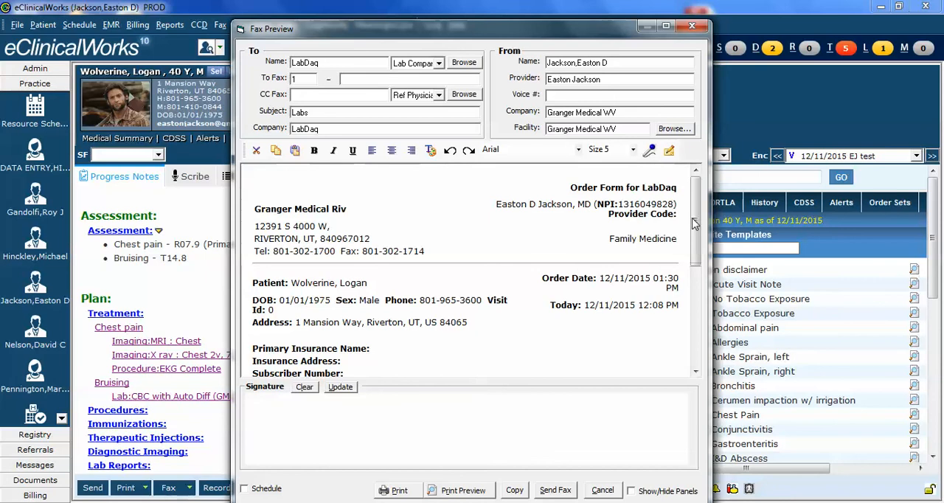
{"action": "left_click_drag", "start_coordinate": [693, 223], "coordinate": [703, 282]}
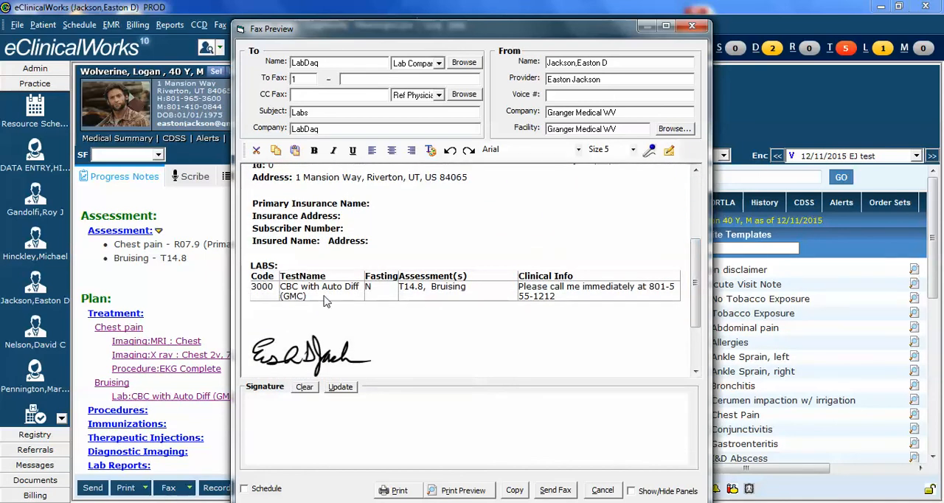
{"action": "triple_click", "coordinate": [559, 299]}
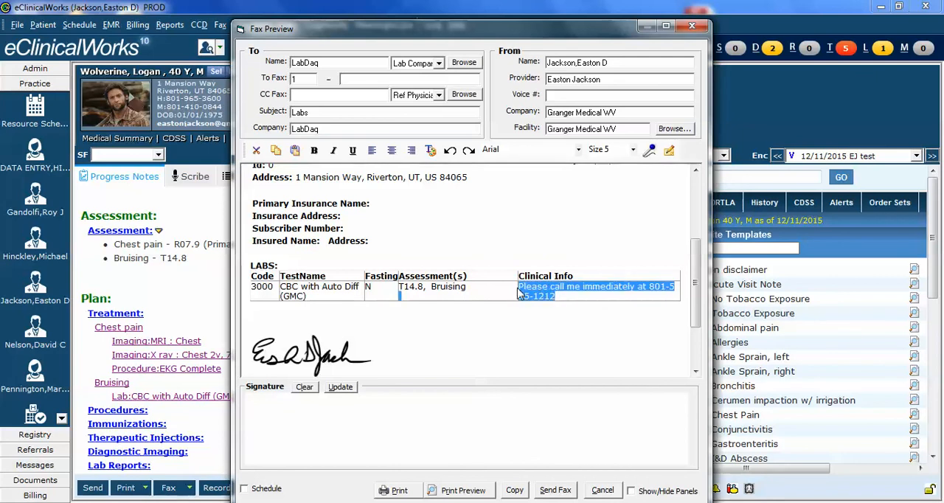
{"action": "left_click", "coordinate": [569, 306]}
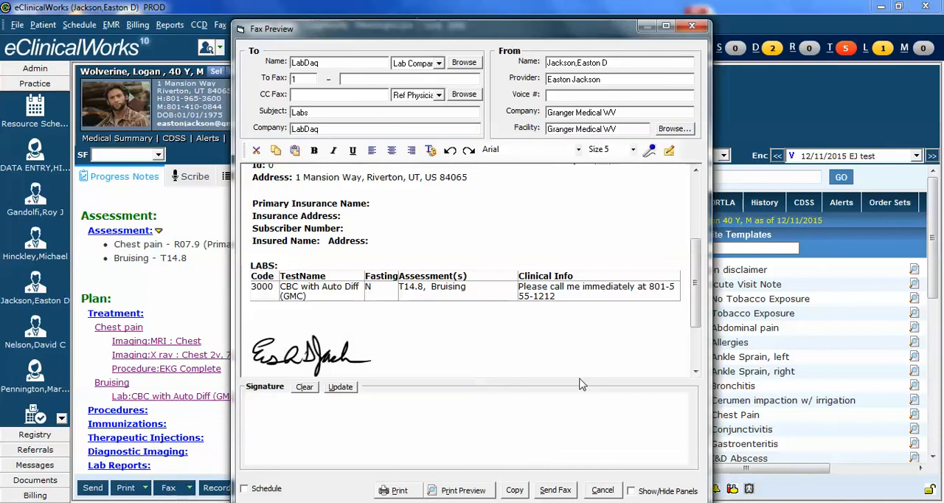
{"action": "left_click", "coordinate": [604, 492]}
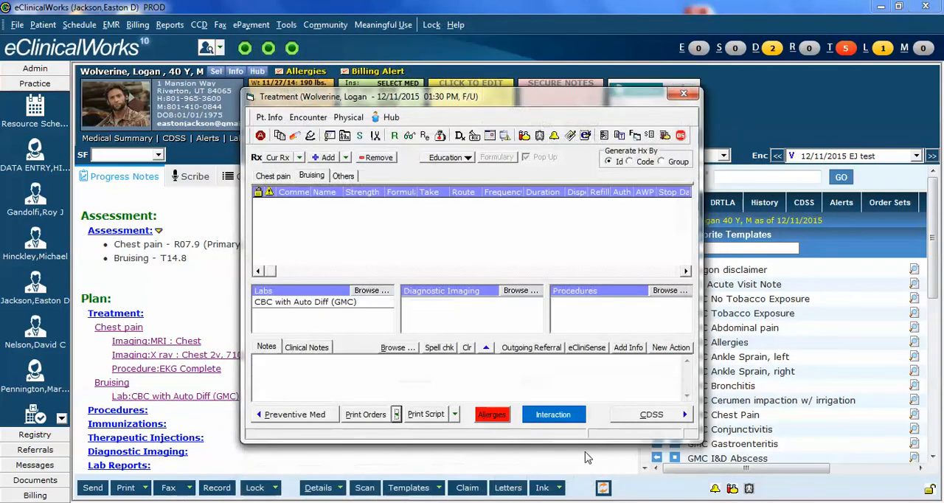
Step: Close the treatment window, examine the order comments in the progress note's plan, and reopen the Chest pain treatment
{"action": "left_click", "coordinate": [685, 94]}
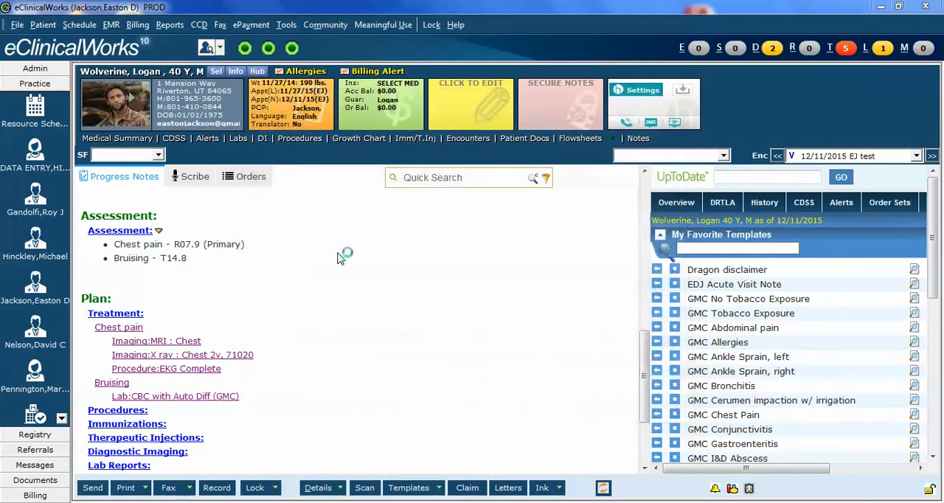
{"action": "scroll", "coordinate": [328, 302], "scroll_direction": "down", "scroll_amount": 1}
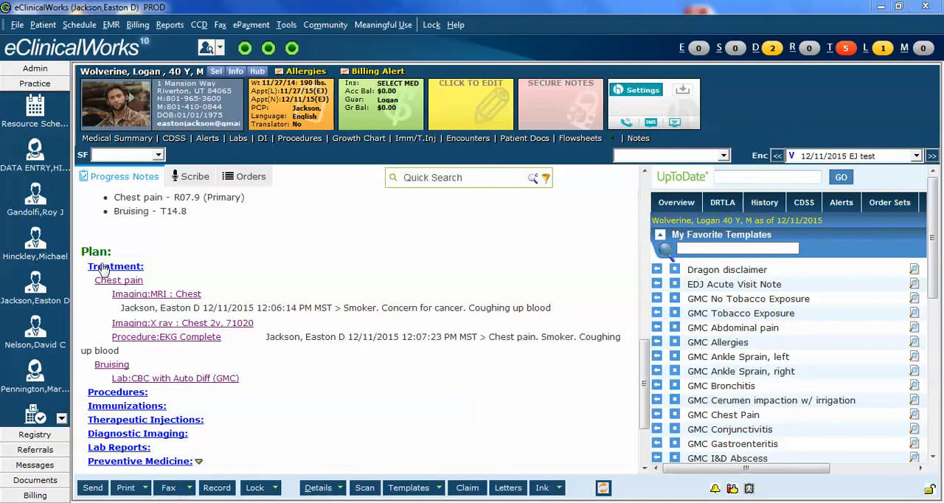
{"action": "left_click", "coordinate": [118, 295]}
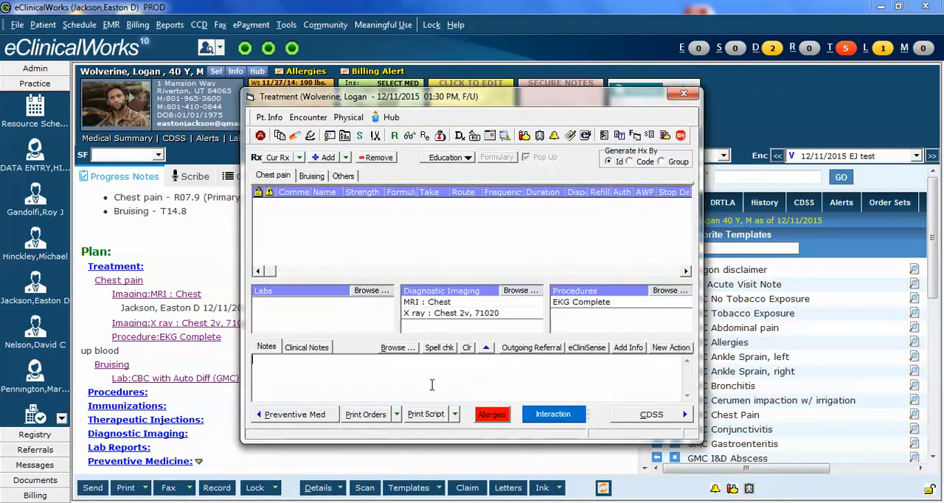
{"action": "left_click", "coordinate": [396, 416]}
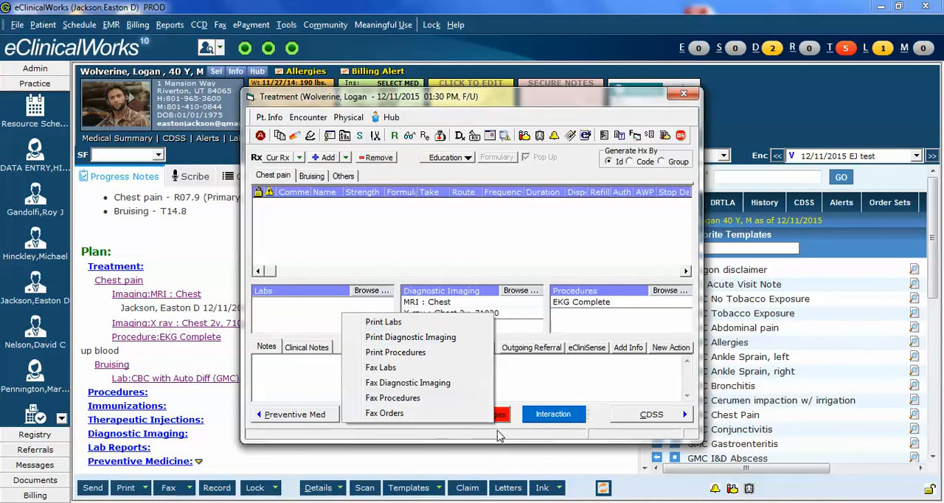
{"action": "left_click", "coordinate": [416, 436]}
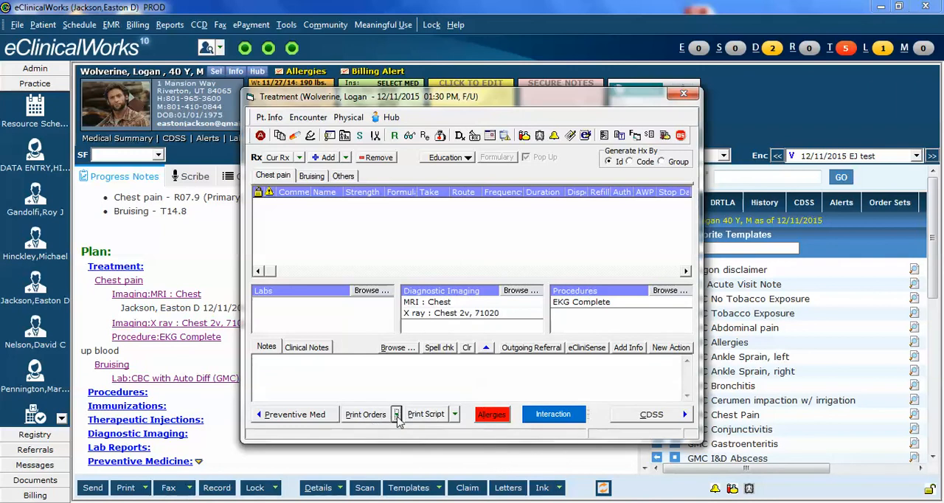
{"action": "left_click", "coordinate": [397, 416]}
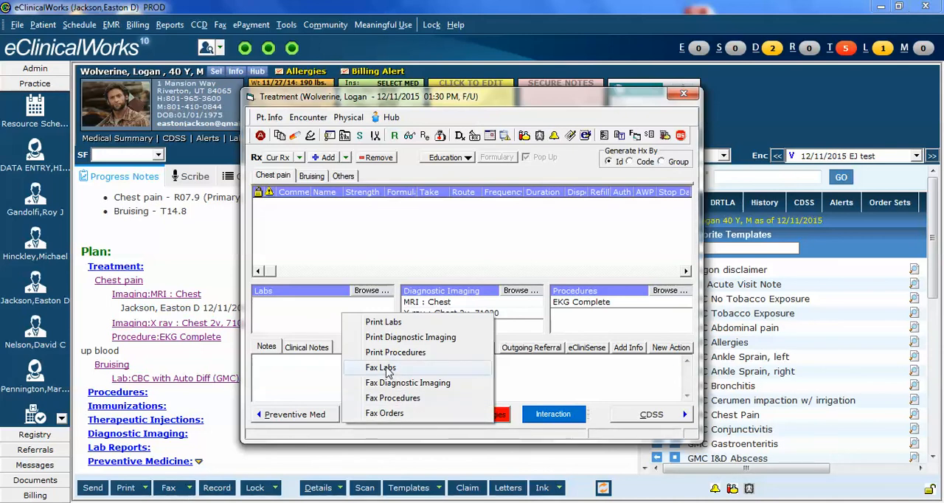
{"action": "left_click", "coordinate": [500, 435]}
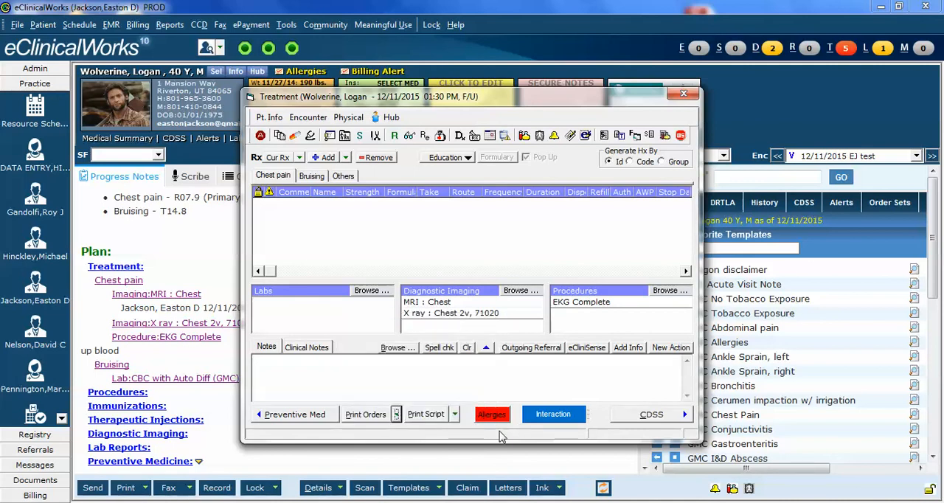